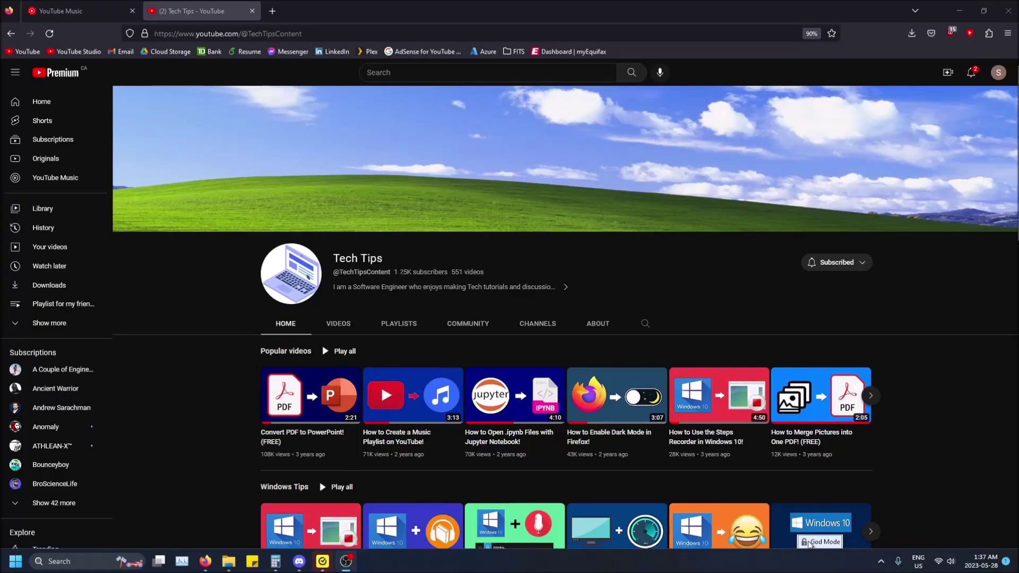
Toggle the Tech Tips channel sidebar, close the older YouTube Music tab, and open Explore.
key("ctrl+shift+Tab")
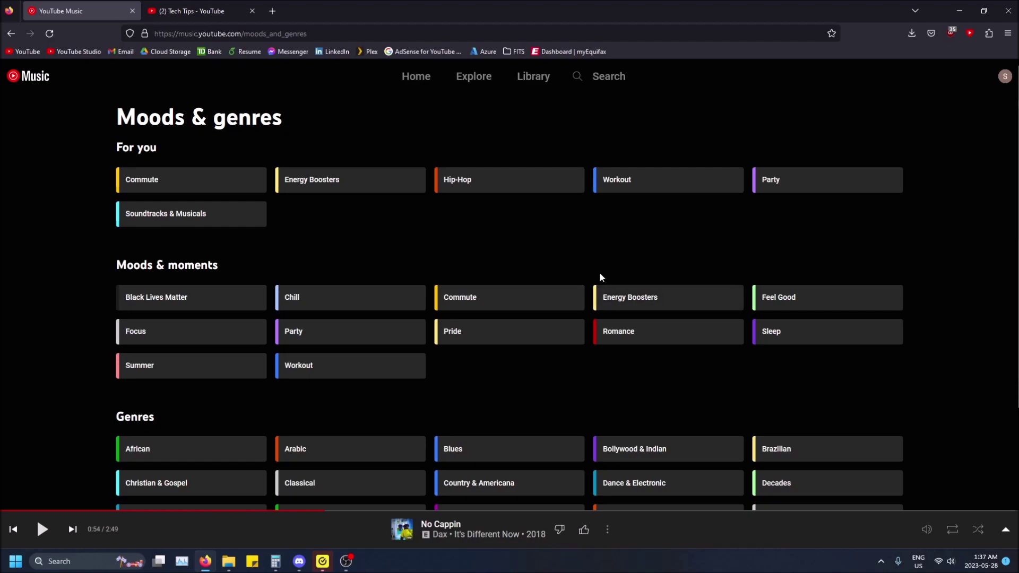
scroll(491, 262, "down", 2)
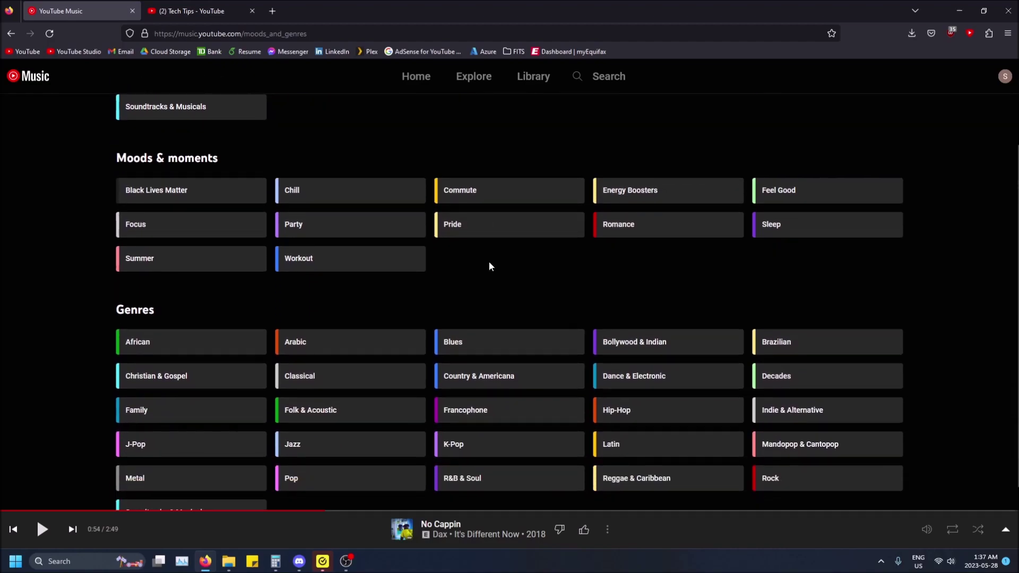
scroll(490, 265, "down", 1)
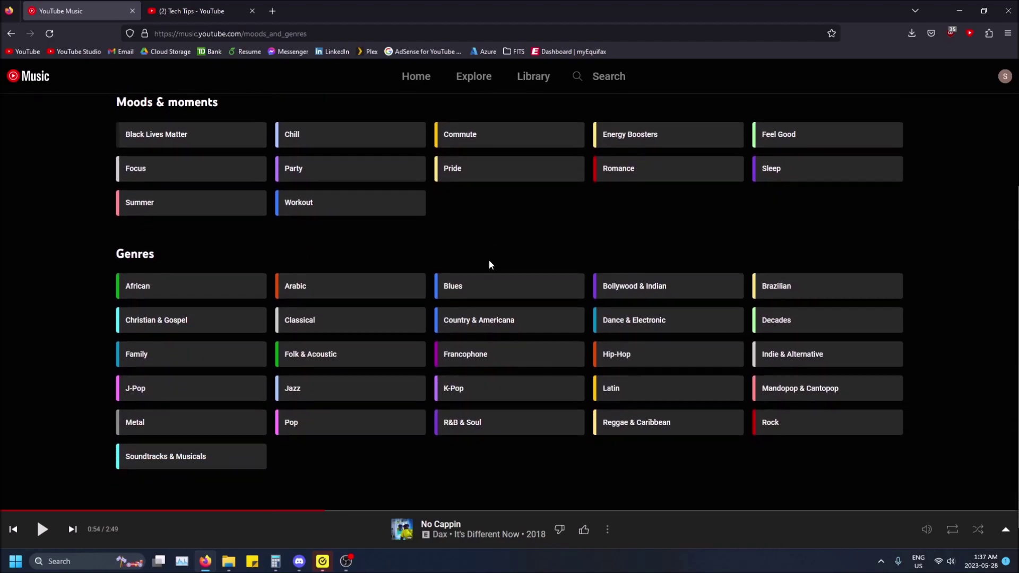
scroll(491, 262, "down", 1)
scroll(497, 259, "up", 1)
scroll(499, 259, "up", 1)
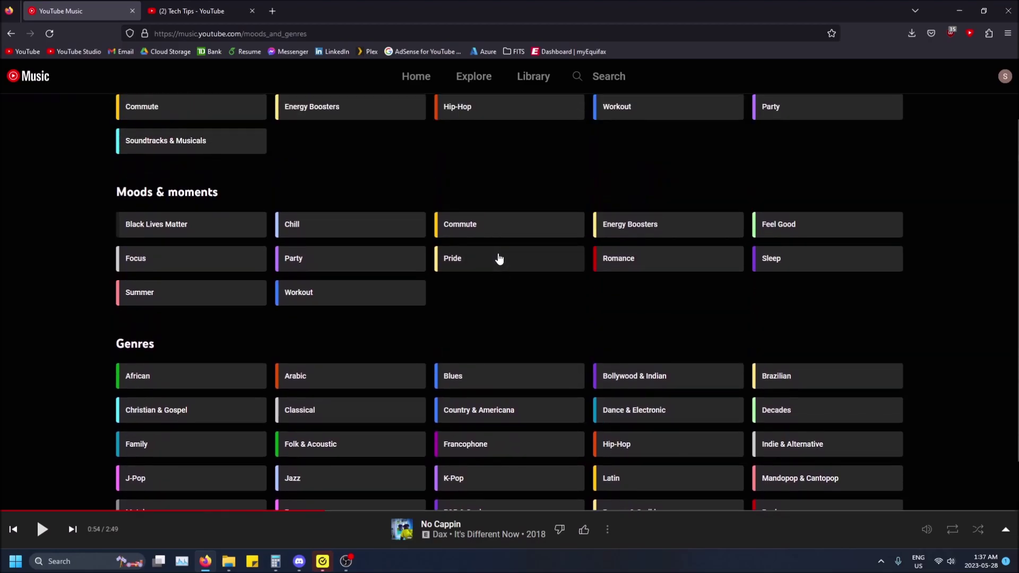
scroll(498, 259, "up", 1)
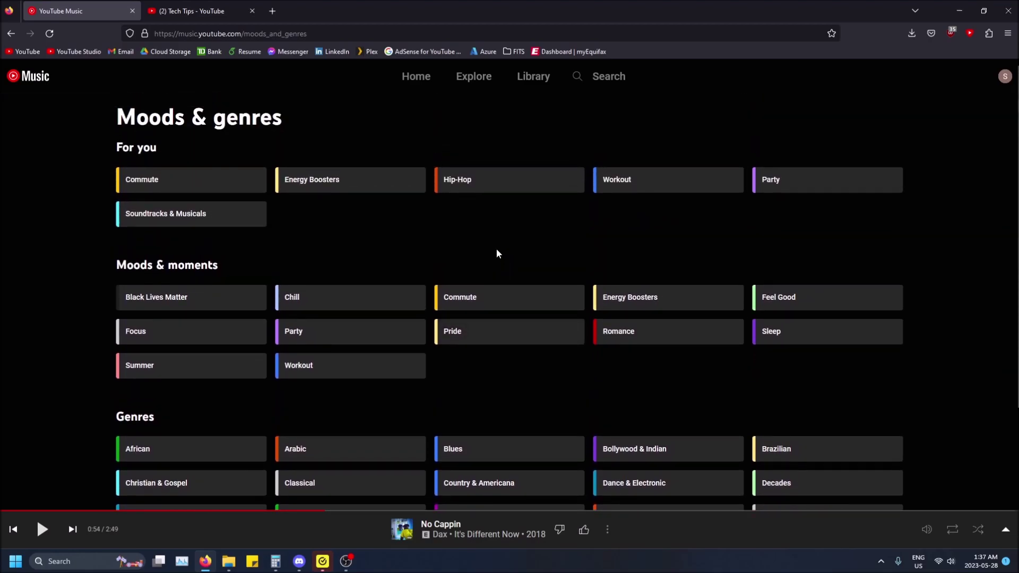
left_click(191, 11)
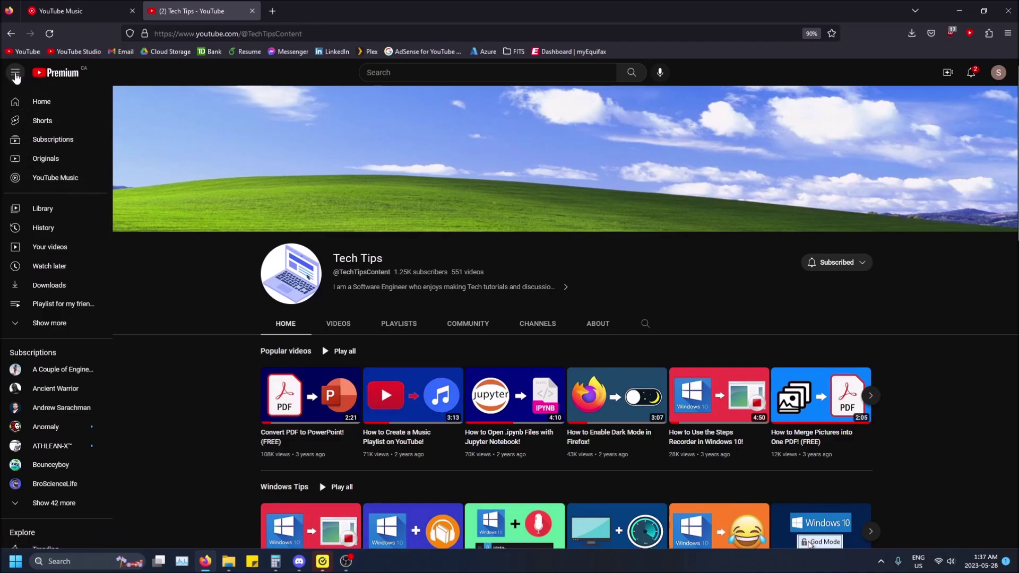
left_click(16, 74)
left_click(15, 74)
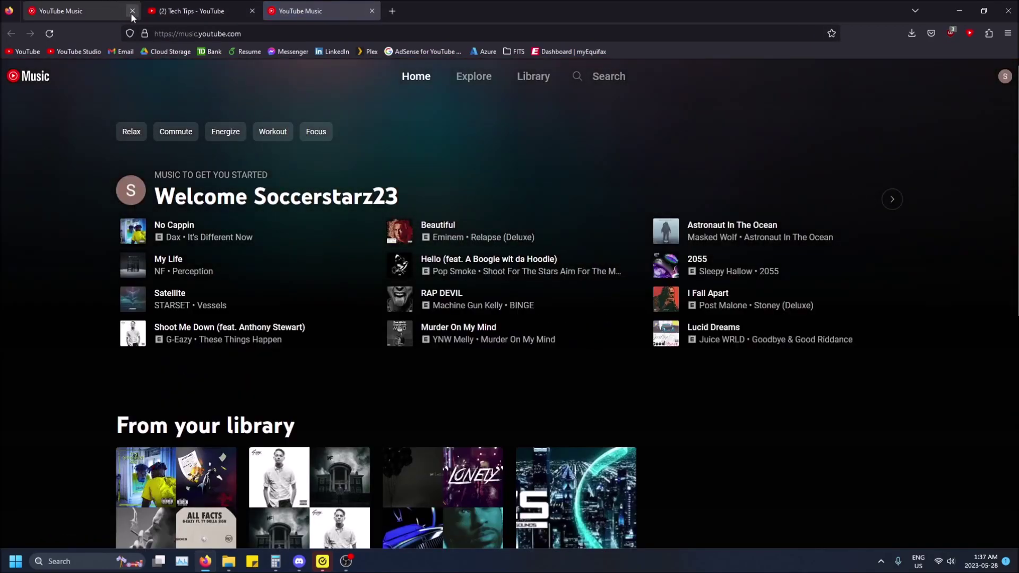
left_click(131, 11)
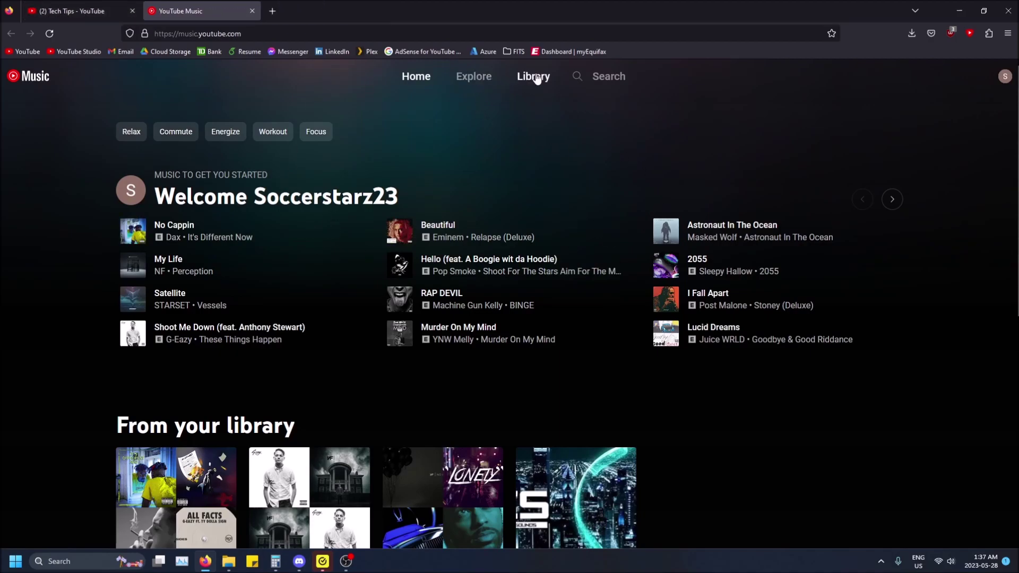
left_click(487, 83)
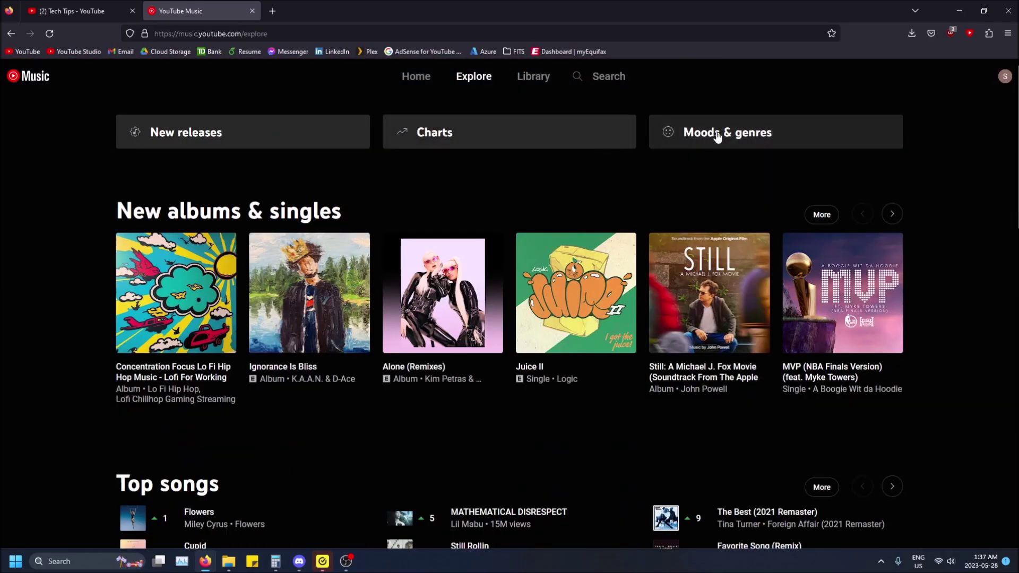
Open the Moods & genres page from YouTube Music's Explore section.
left_click(717, 137)
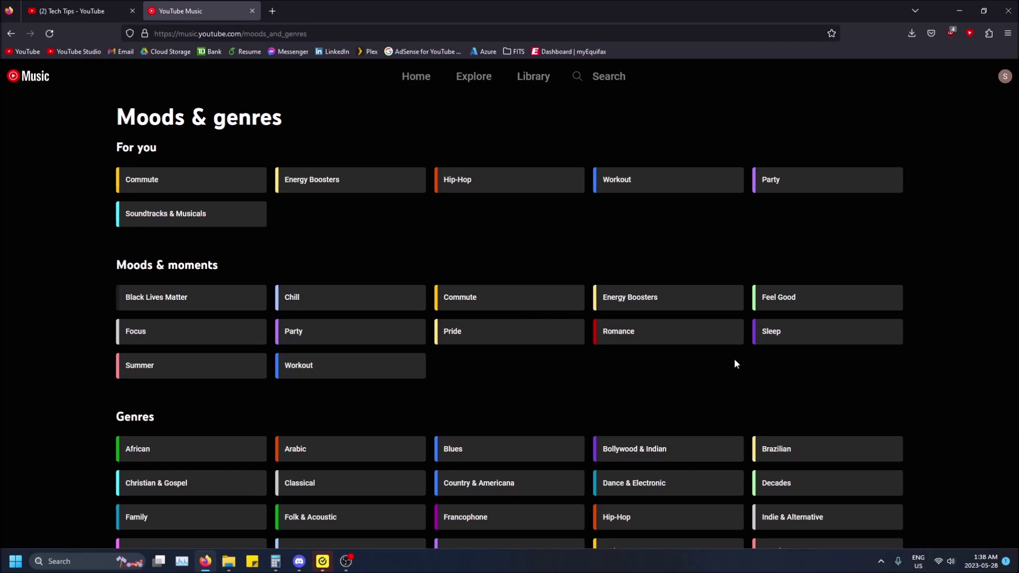
scroll(728, 354, "down", 3)
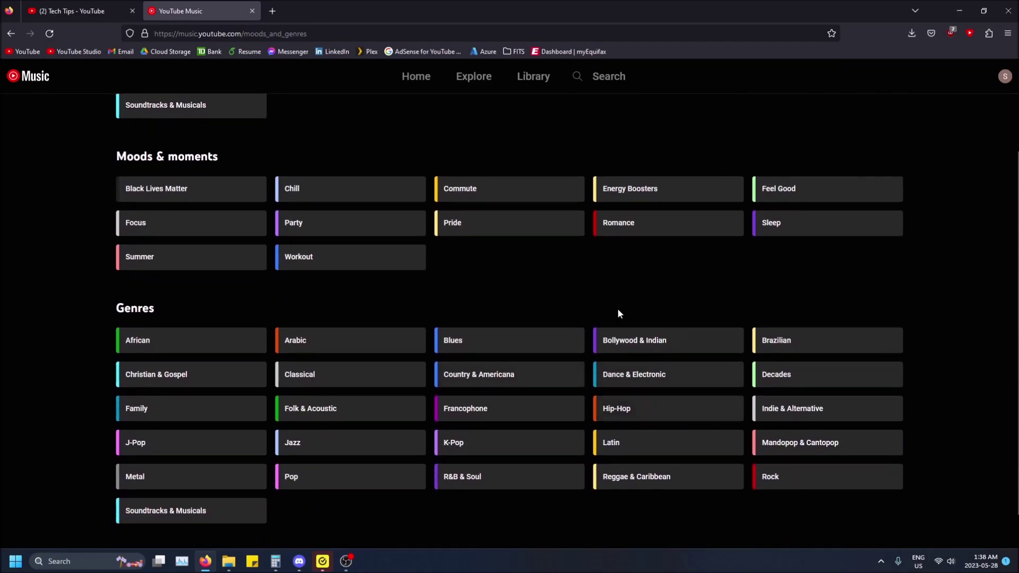
scroll(607, 455, "down", 1)
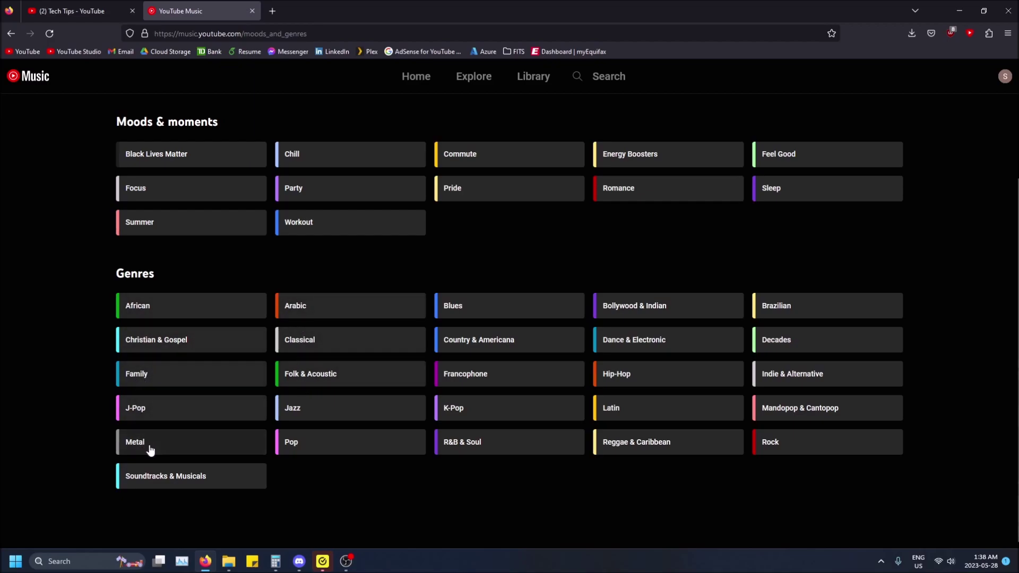
Open the Hip-Hop genre page and page back and forth through the Today's Hip-Hop Hits row.
left_click(631, 378)
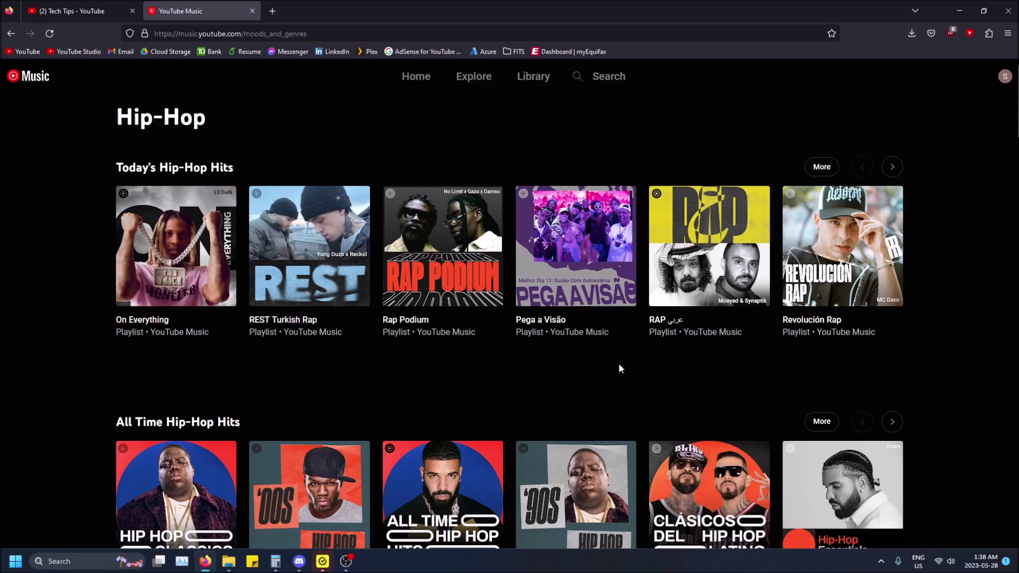
left_click(890, 169)
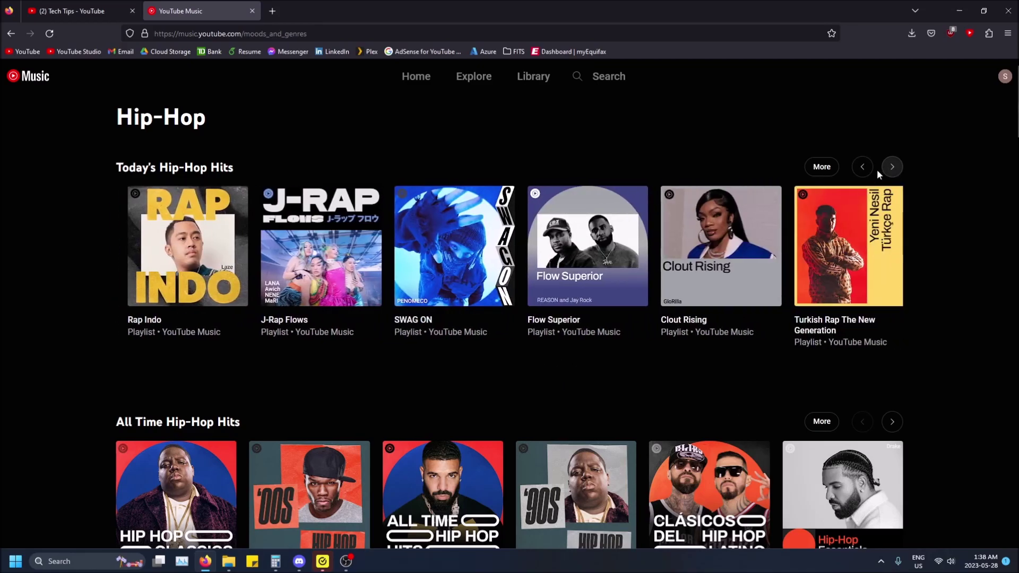
left_click(872, 169)
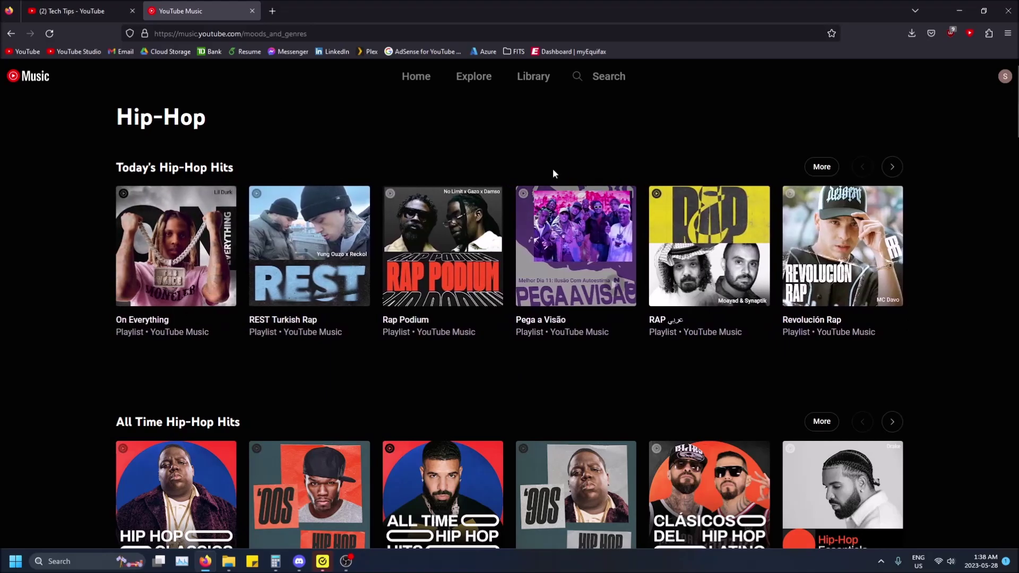
mouse_move(197, 220)
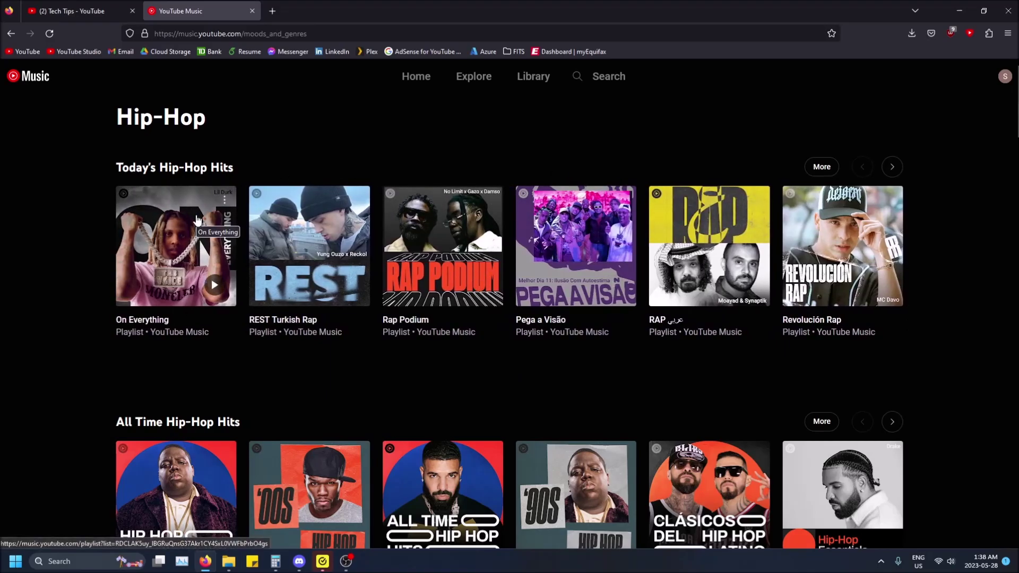
scroll(197, 220, "down", 3)
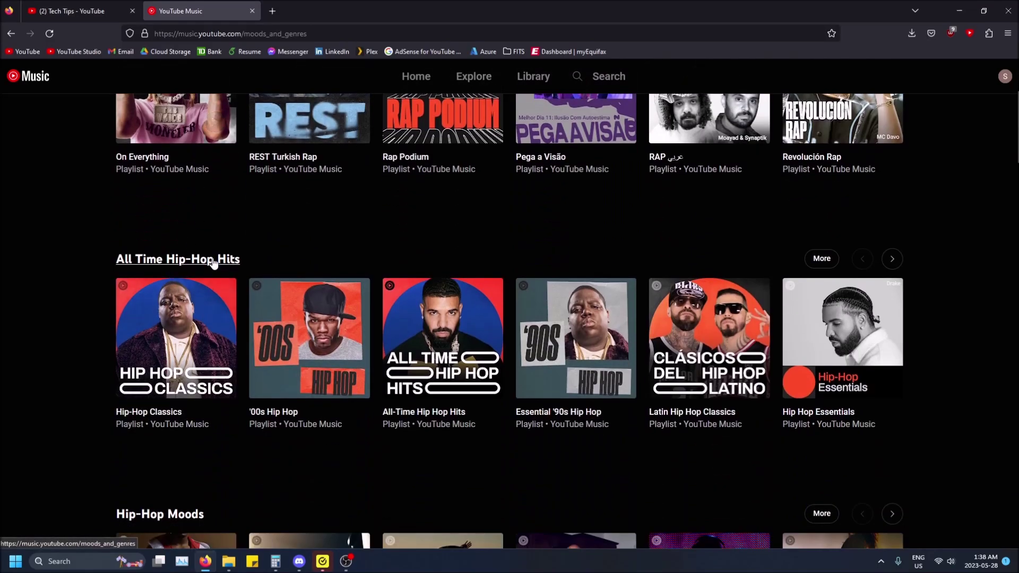
scroll(301, 263, "down", 1)
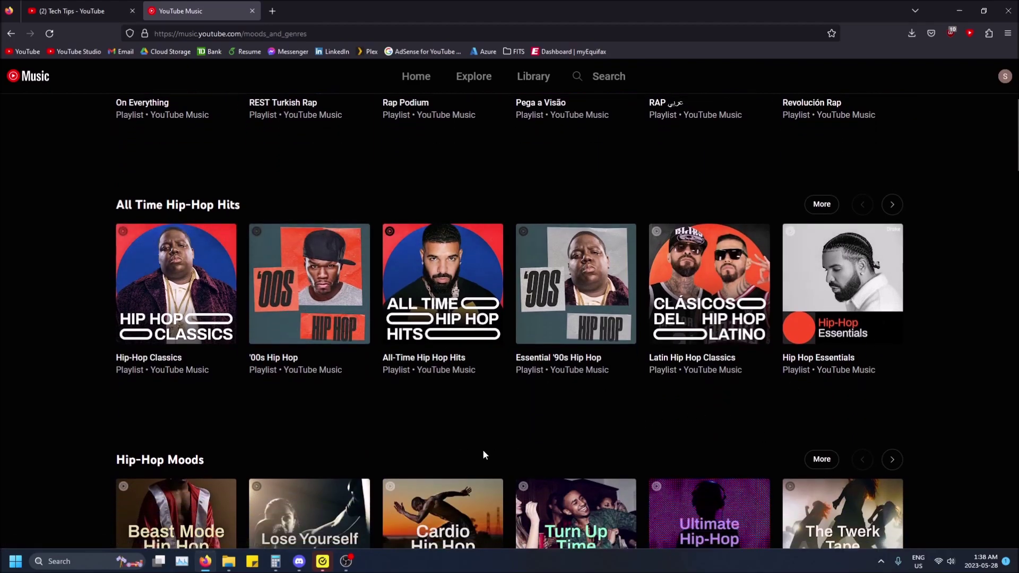
scroll(482, 454, "down", 6)
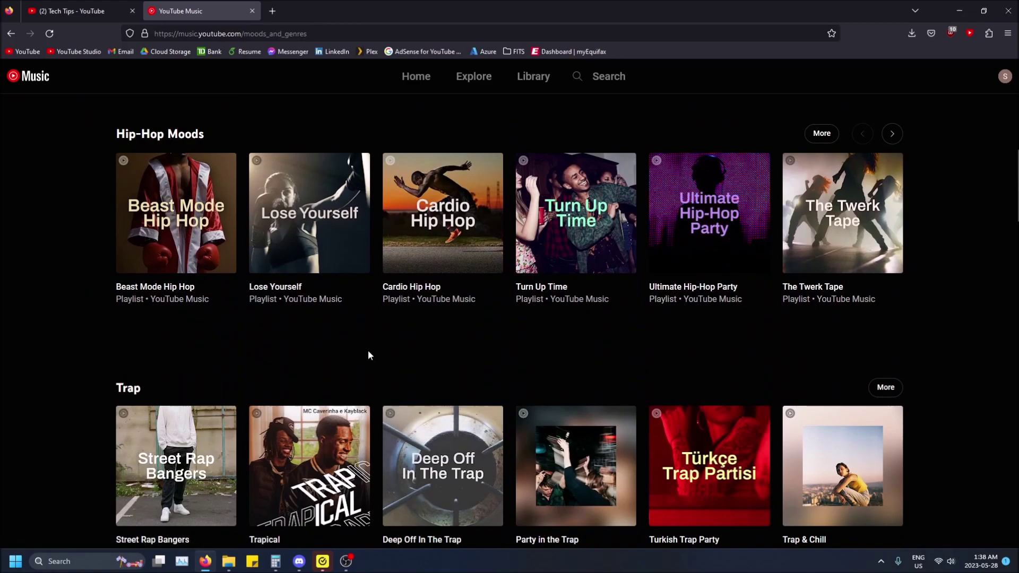
scroll(368, 356, "down", 1)
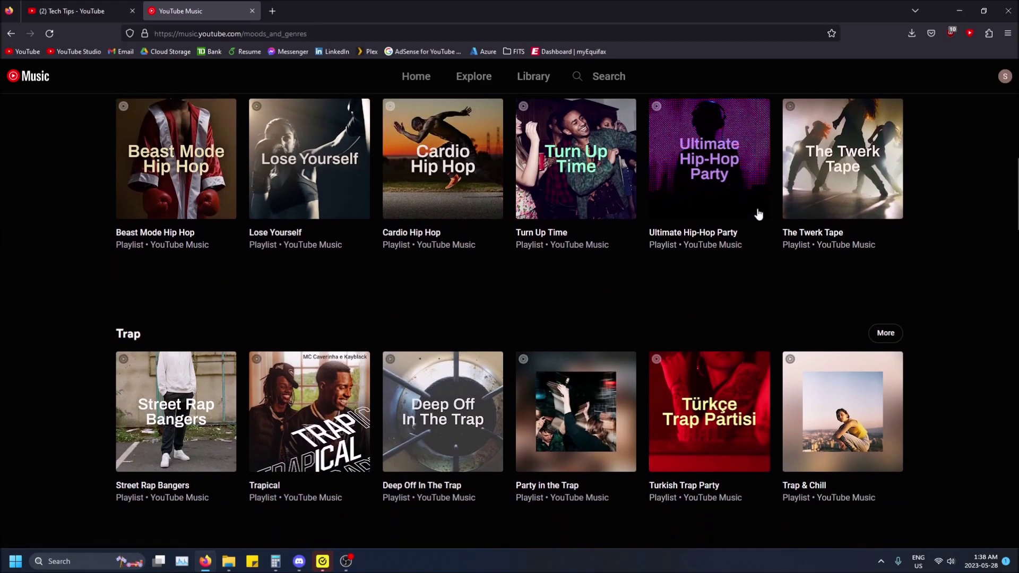
scroll(437, 344, "down", 2)
scroll(394, 318, "down", 2)
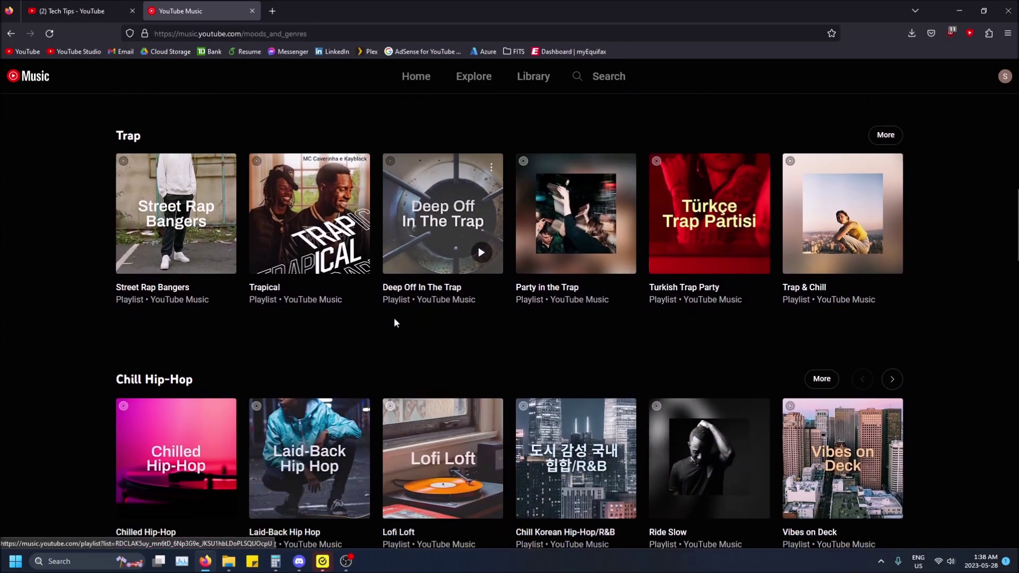
scroll(395, 317, "down", 2)
scroll(382, 317, "down", 2)
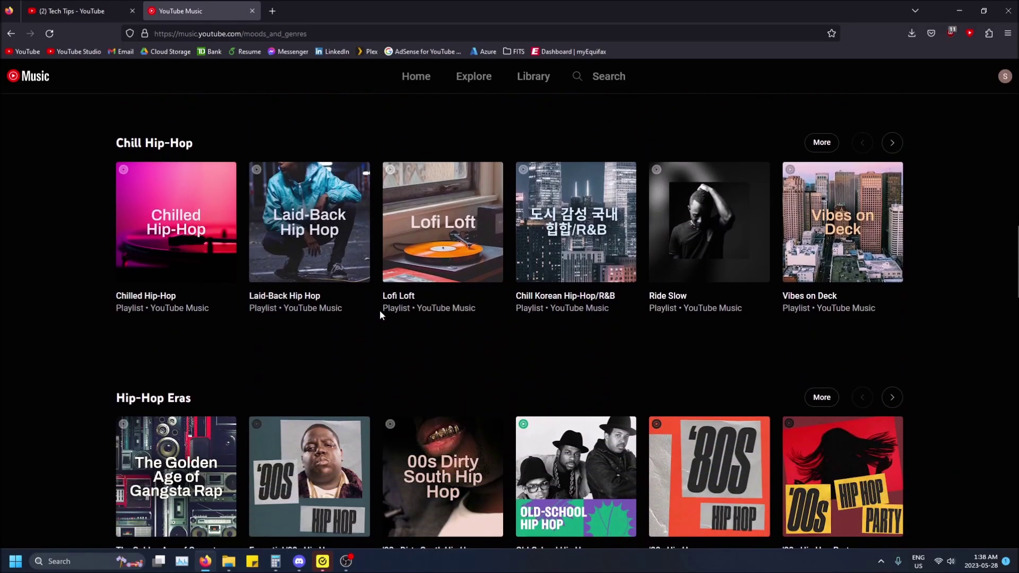
scroll(359, 302, "down", 2)
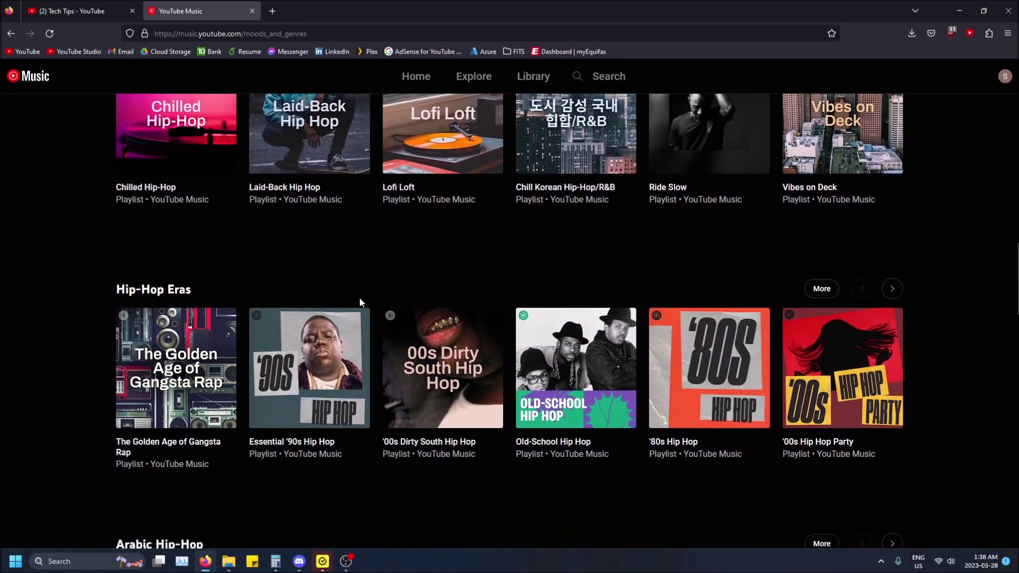
scroll(359, 301, "down", 1)
scroll(360, 299, "down", 3)
scroll(360, 298, "down", 2)
scroll(362, 289, "up", 5)
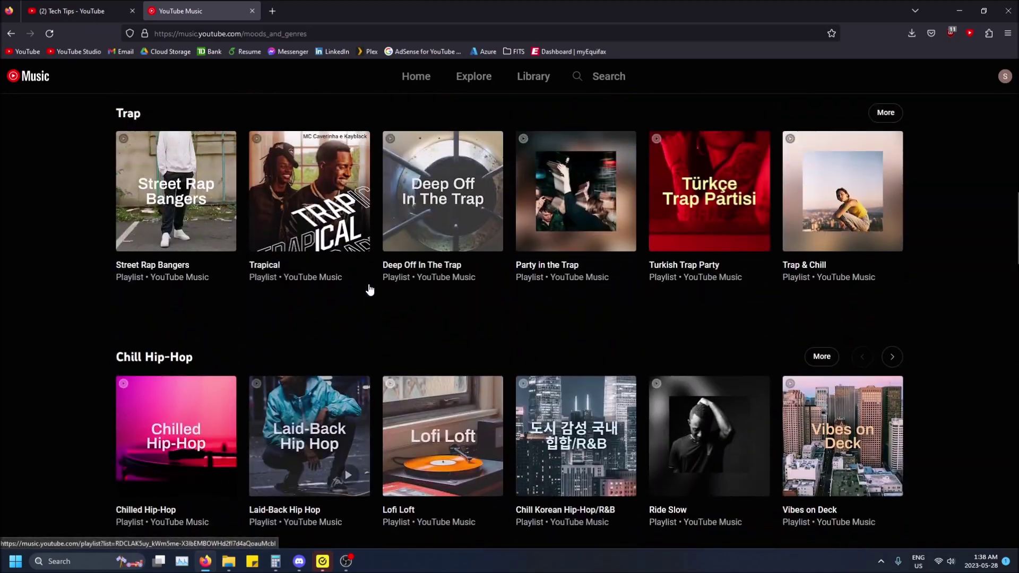
scroll(366, 286, "up", 3)
scroll(370, 282, "up", 4)
scroll(370, 281, "up", 4)
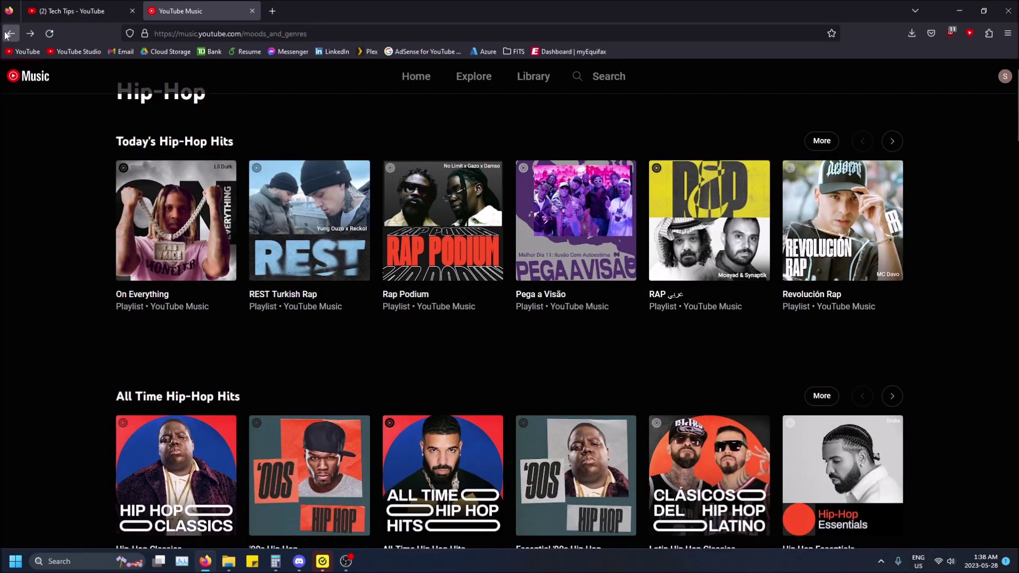
Return to Moods & genres, open Pop, and select the Featured playlists heading.
left_click(6, 35)
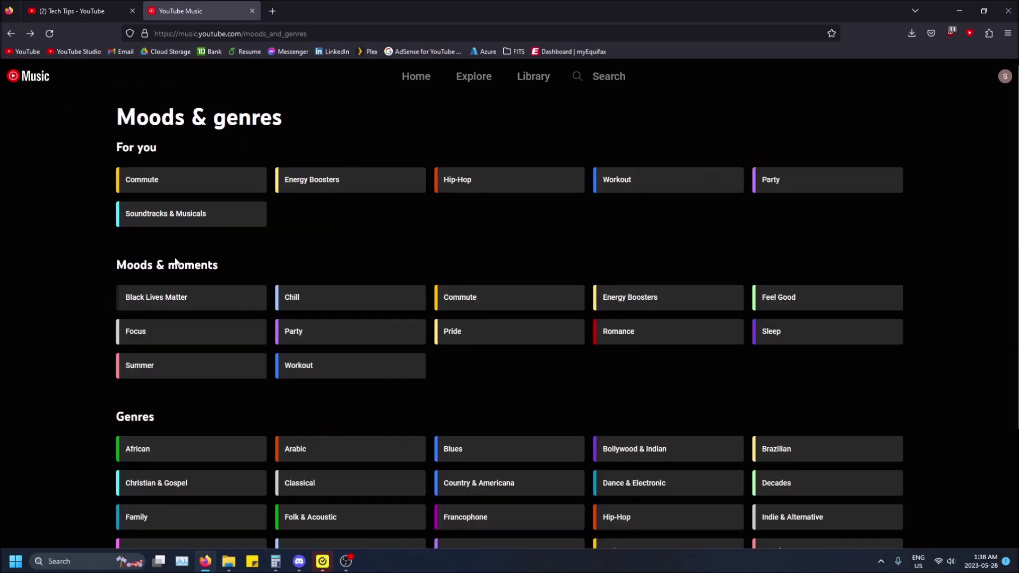
scroll(291, 404, "down", 2)
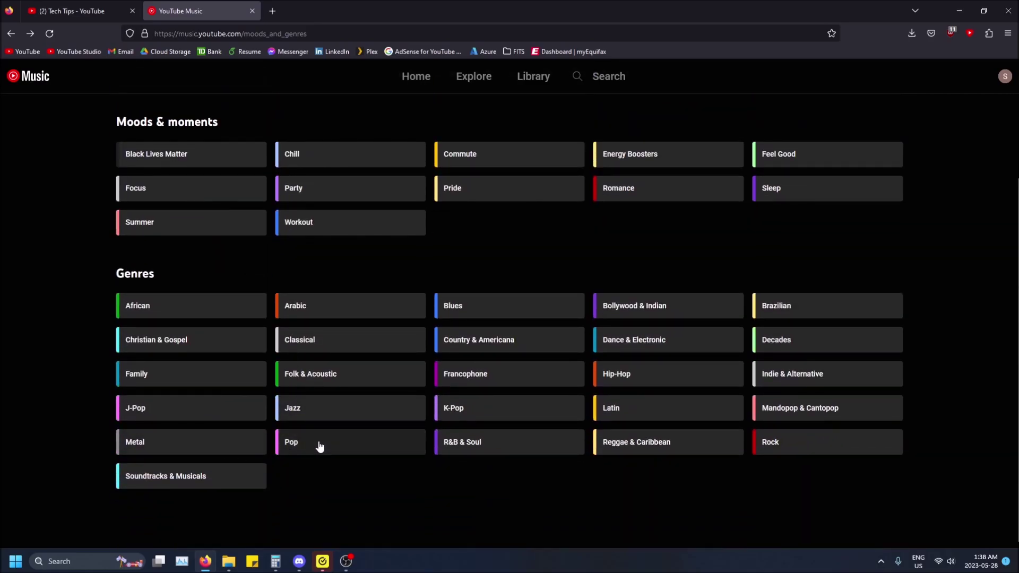
left_click(319, 447)
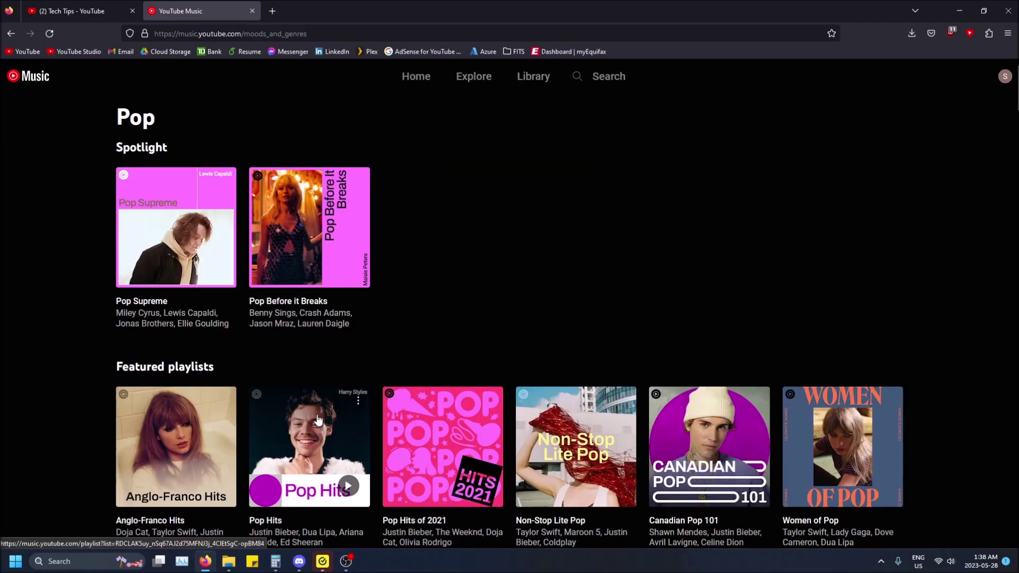
scroll(419, 271, "down", 1)
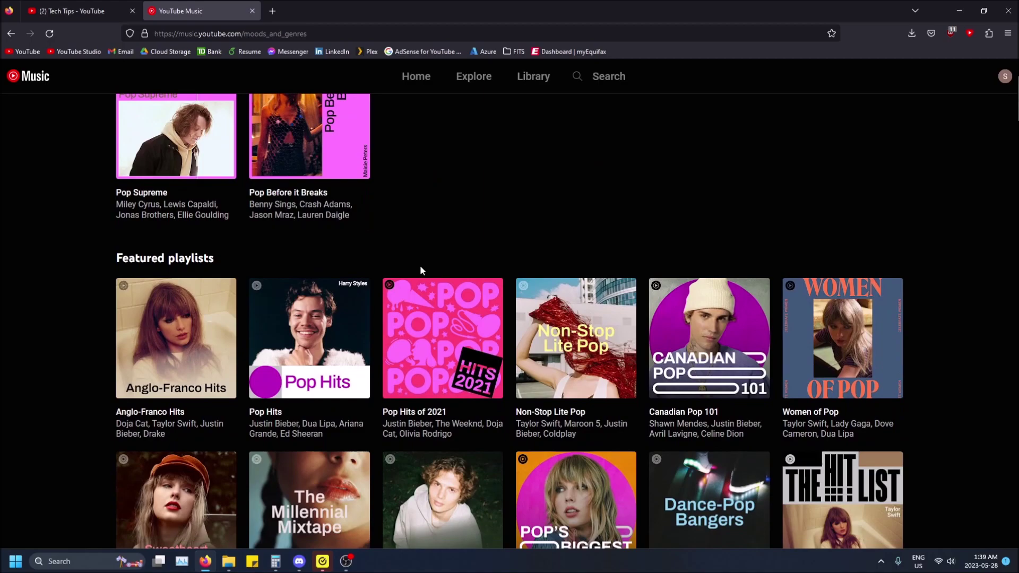
scroll(419, 268, "up", 1)
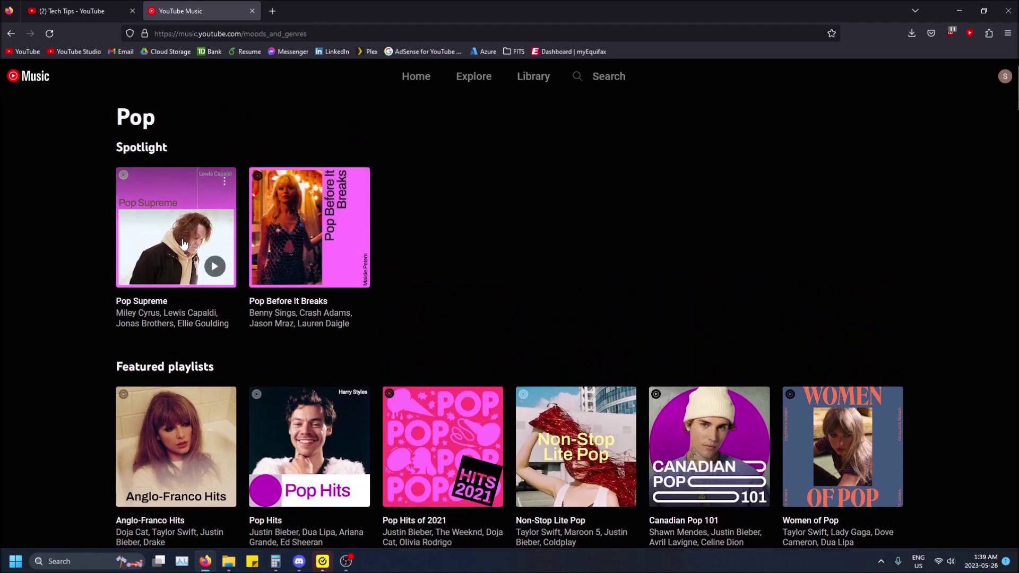
scroll(182, 243, "down", 2)
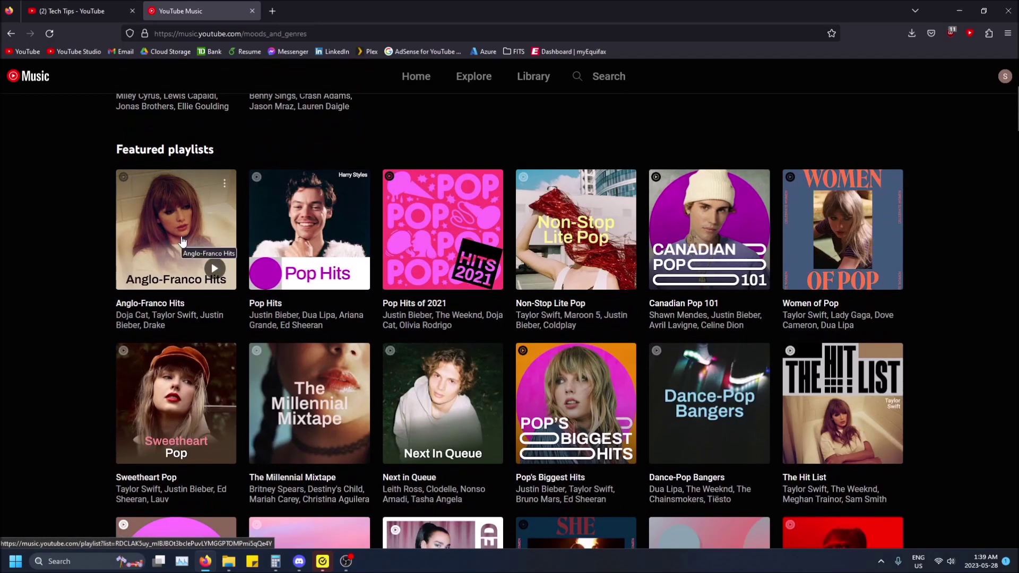
left_click_drag(111, 149, 250, 156)
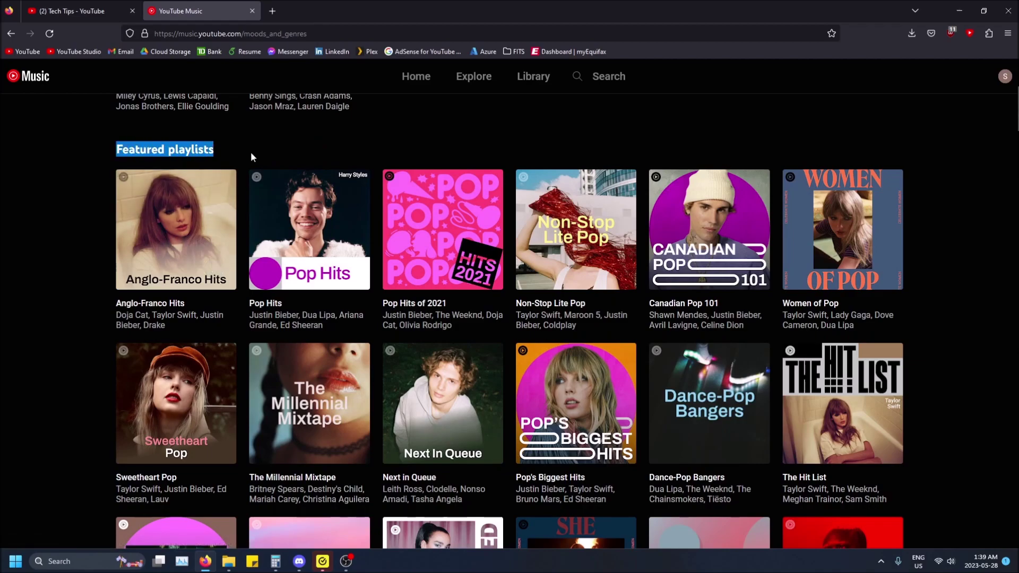
scroll(250, 156, "down", 5)
scroll(273, 183, "down", 4)
scroll(196, 164, "down", 2)
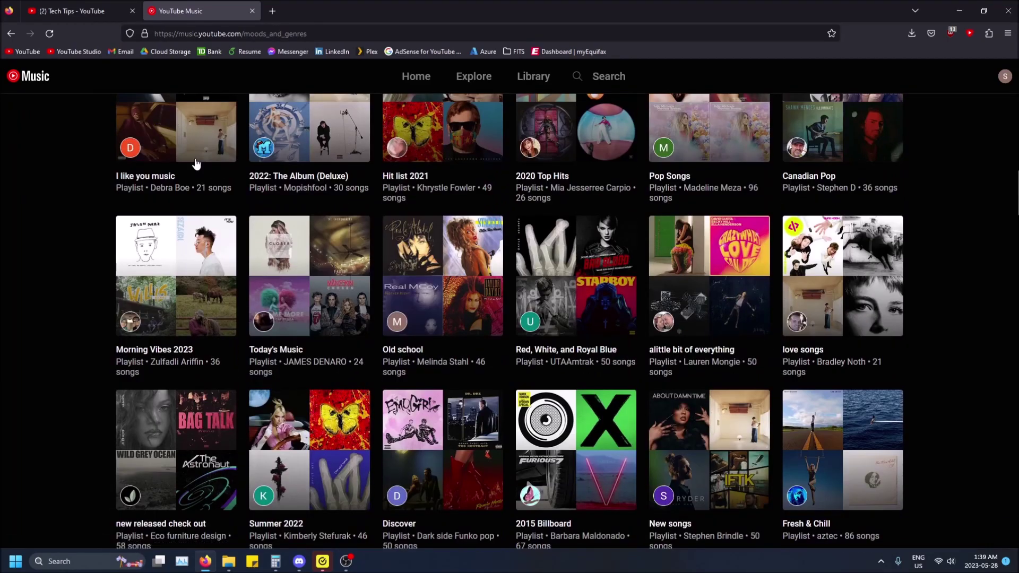
scroll(195, 163, "up", 3)
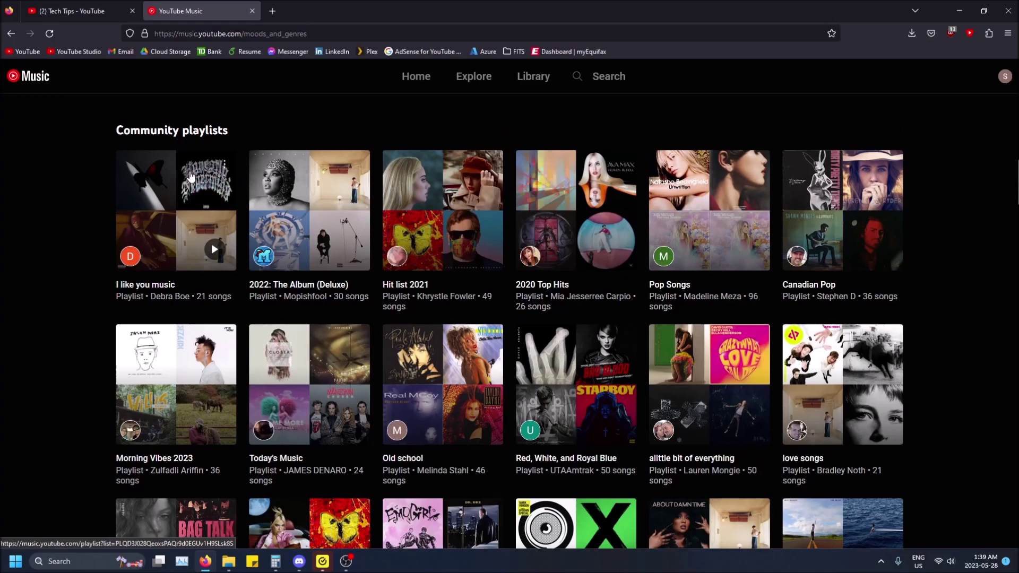
scroll(191, 177, "down", 5)
scroll(191, 177, "down", 4)
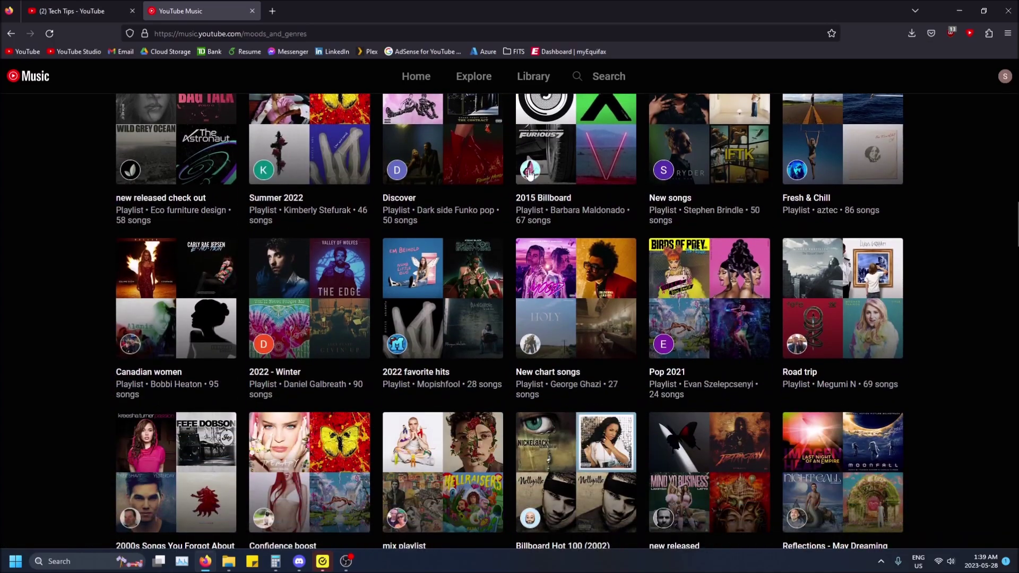
scroll(468, 154, "down", 4)
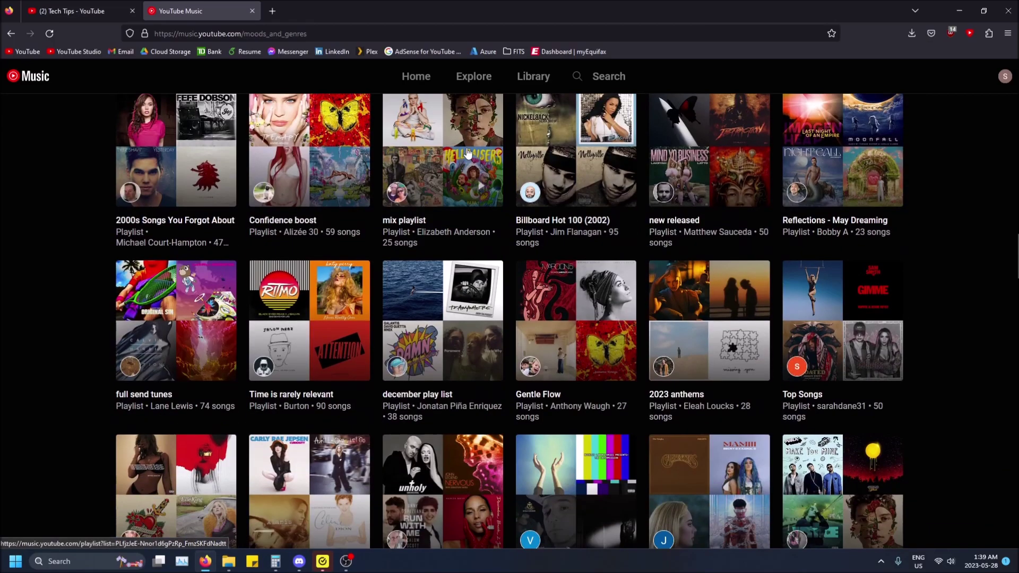
scroll(390, 192, "up", 5)
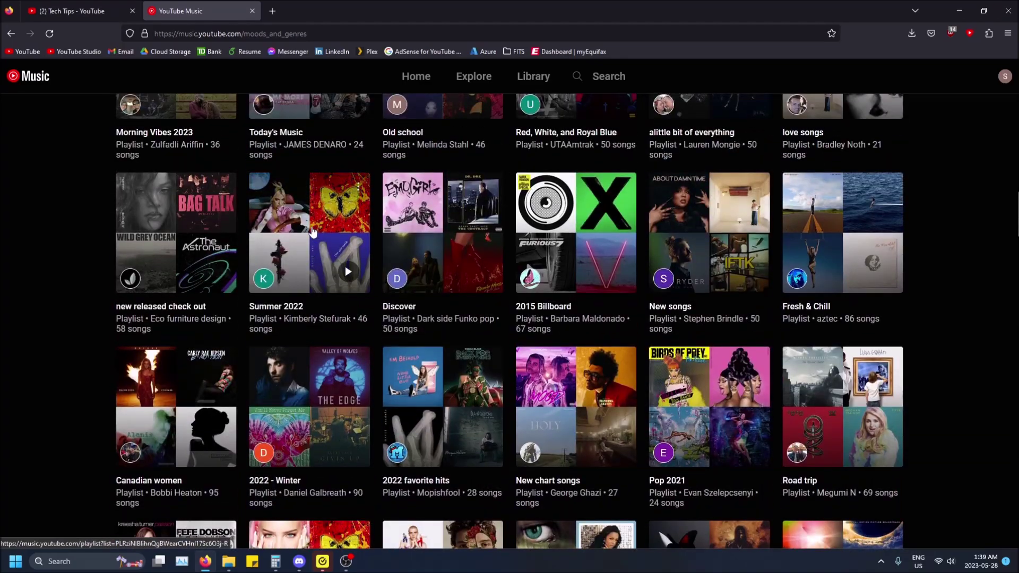
scroll(468, 160, "up", 5)
scroll(469, 160, "up", 10)
scroll(469, 159, "up", 3)
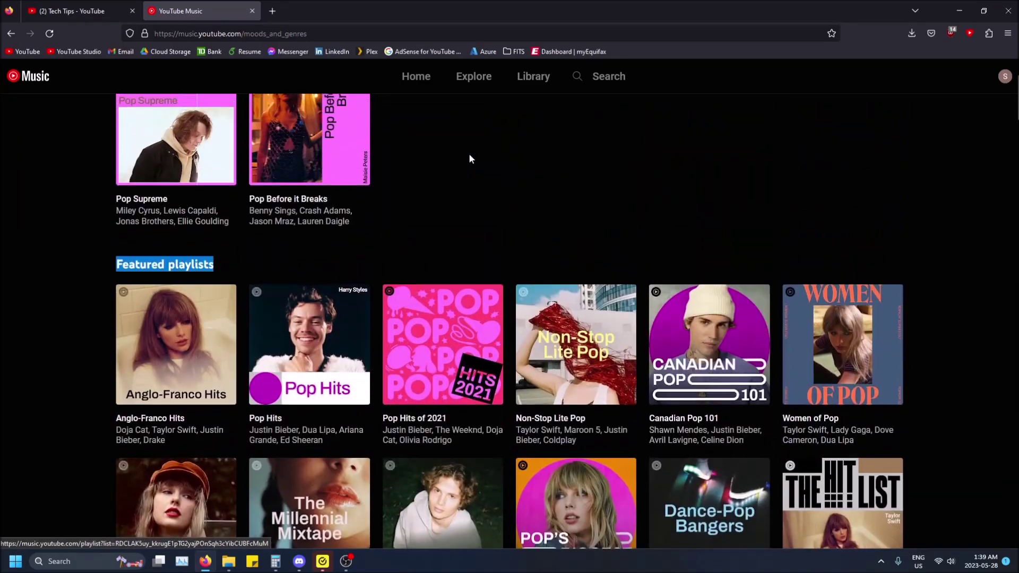
scroll(469, 159, "up", 2)
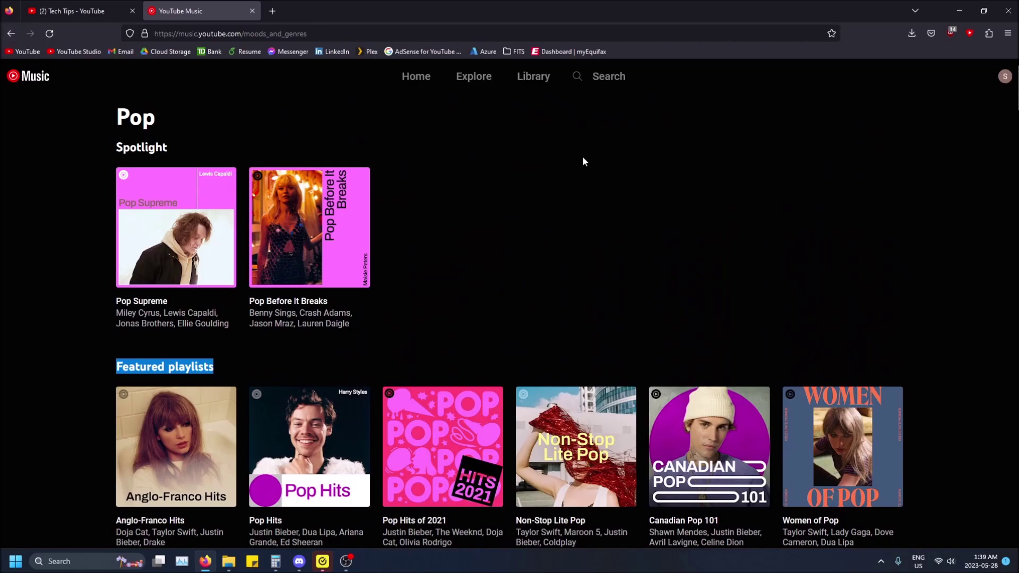
Return to Moods & genres and open the Metal genre page.
left_click(11, 33)
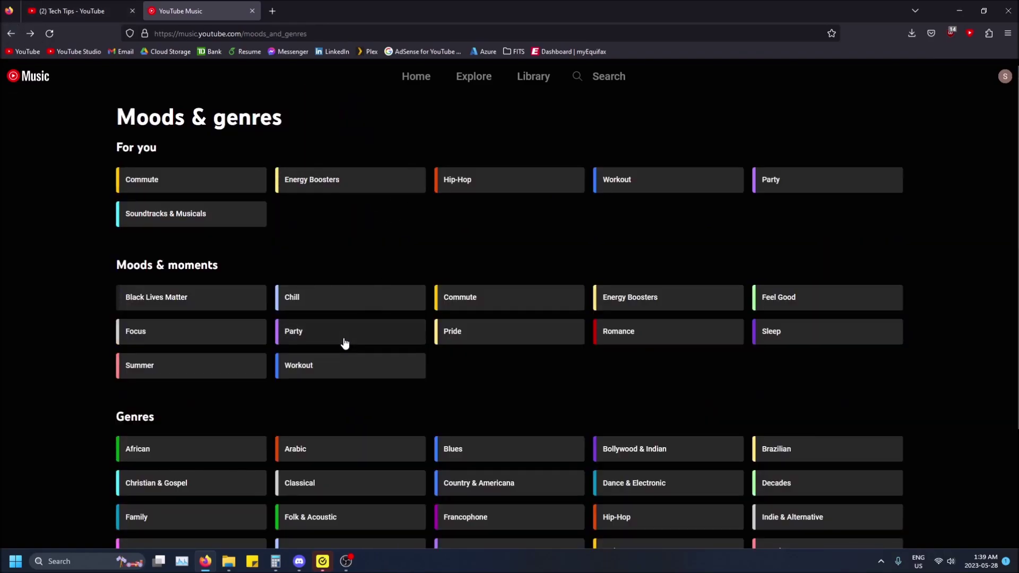
scroll(344, 344, "down", 2)
left_click(191, 451)
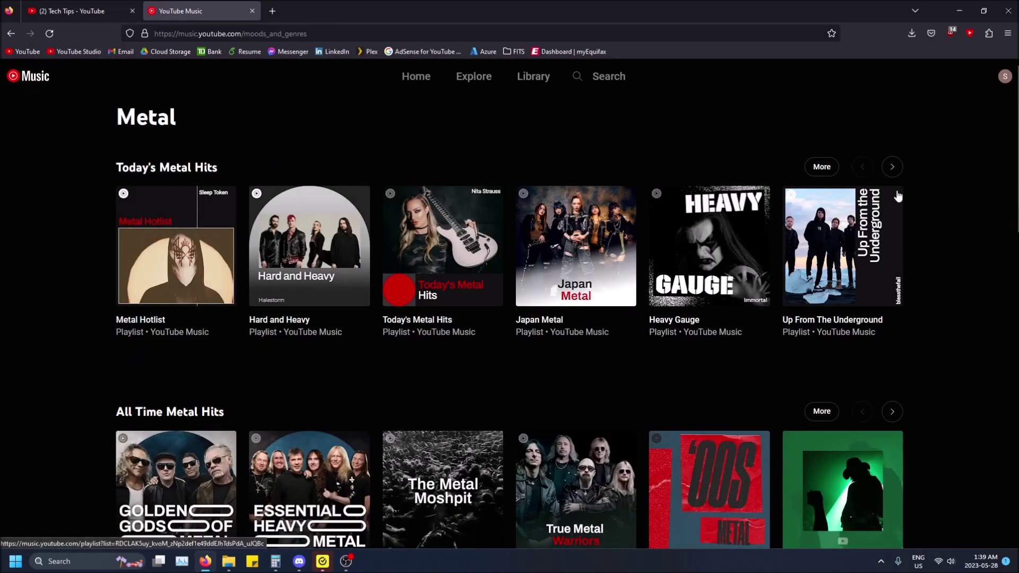
scroll(556, 183, "down", 2)
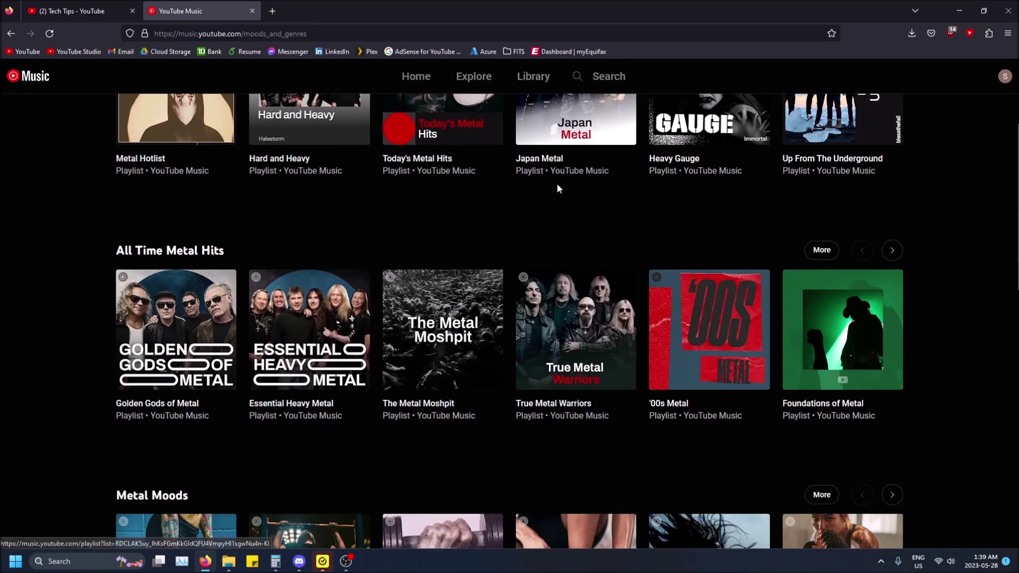
scroll(557, 188, "down", 2)
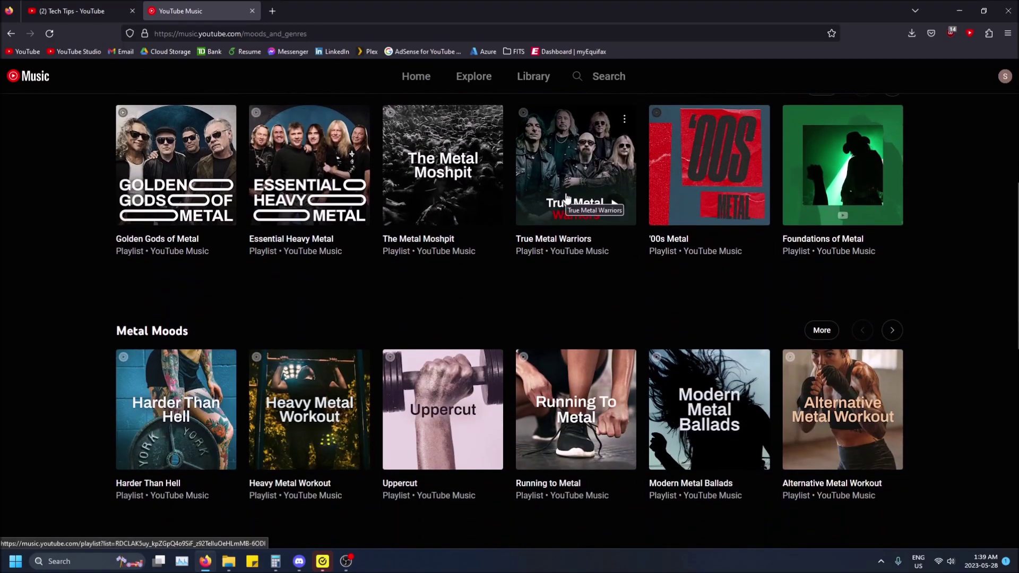